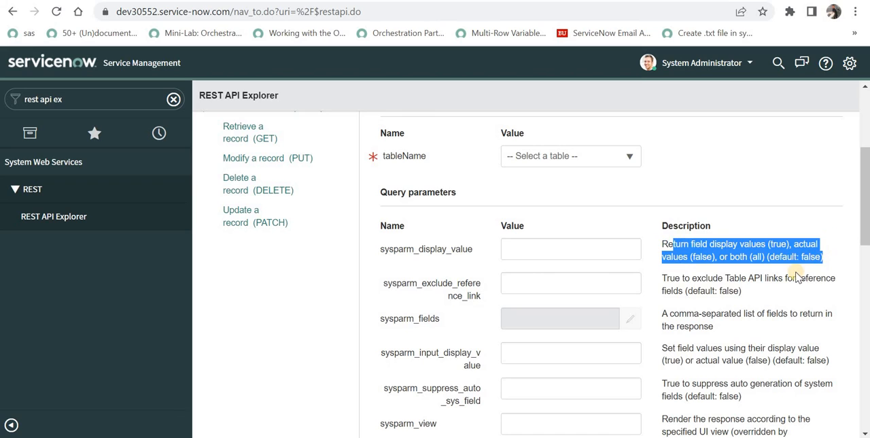
{"action": "scroll", "coordinate": [796, 277], "scroll_direction": "down", "scroll_amount": 1}
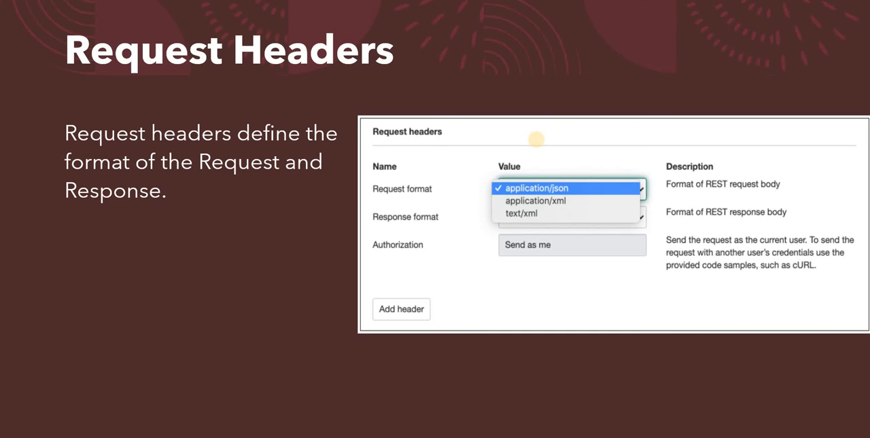
{"action": "key", "text": "Right"}
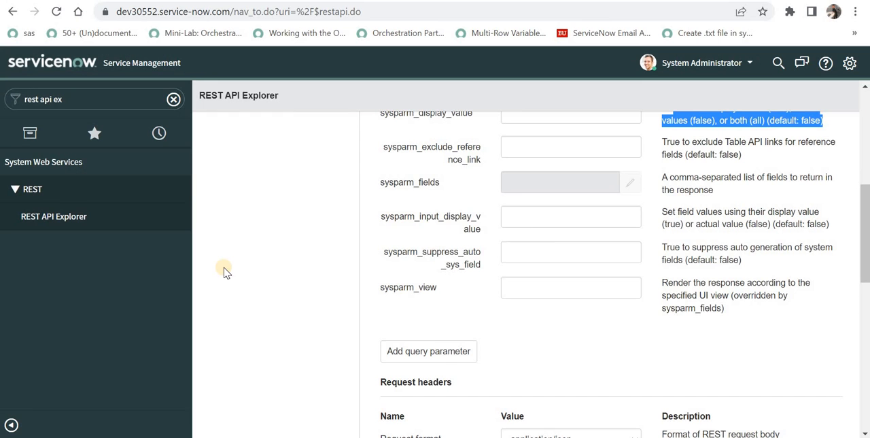
- Choose the Table API operation Retrieve records from a table (GET) and set tableName to Incident (incident)
{"action": "scroll", "coordinate": [282, 289], "scroll_direction": "up", "scroll_amount": 10}
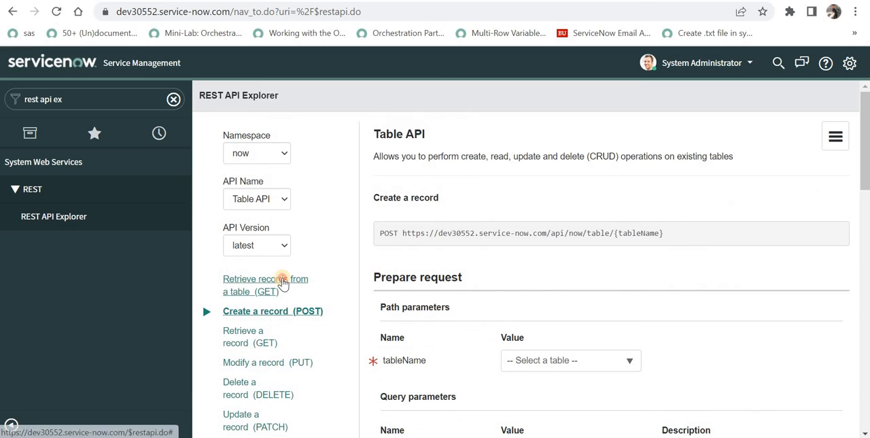
{"action": "left_click", "coordinate": [282, 288]}
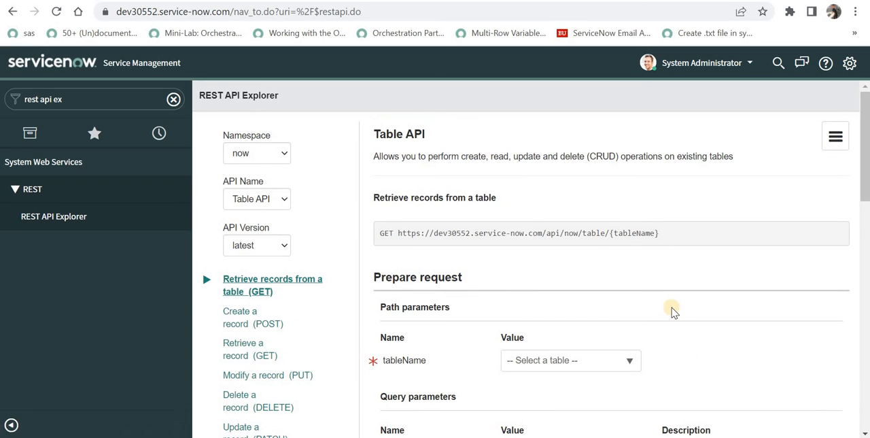
{"action": "scroll", "coordinate": [638, 306], "scroll_direction": "down", "scroll_amount": 1}
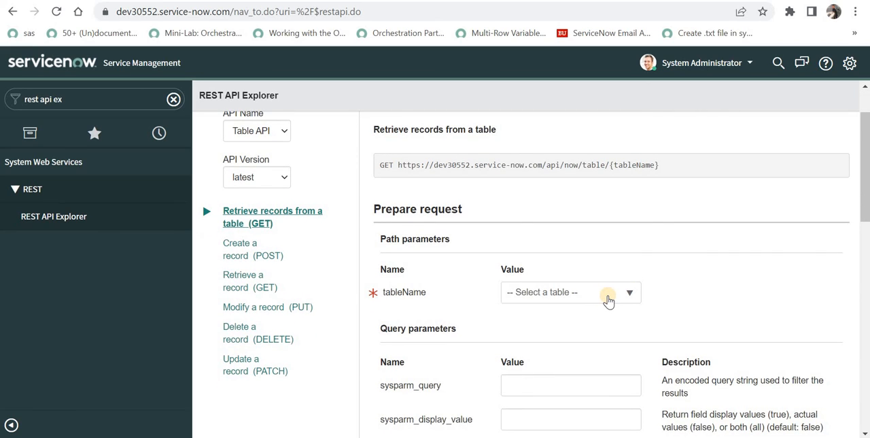
{"action": "left_click", "coordinate": [608, 293]}
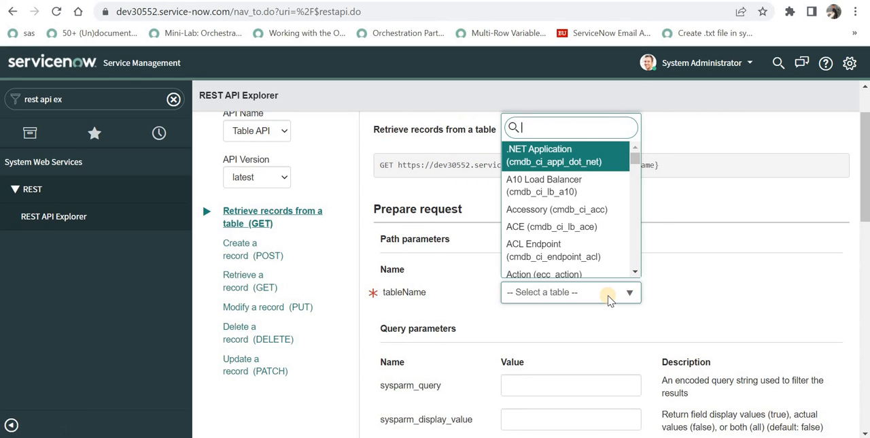
{"action": "type", "text": "incident"}
{"action": "key", "text": "Return"}
- Configure sysparm_fields by adding Number and Short description to the selected fields
{"action": "scroll", "coordinate": [712, 291], "scroll_direction": "down", "scroll_amount": 3}
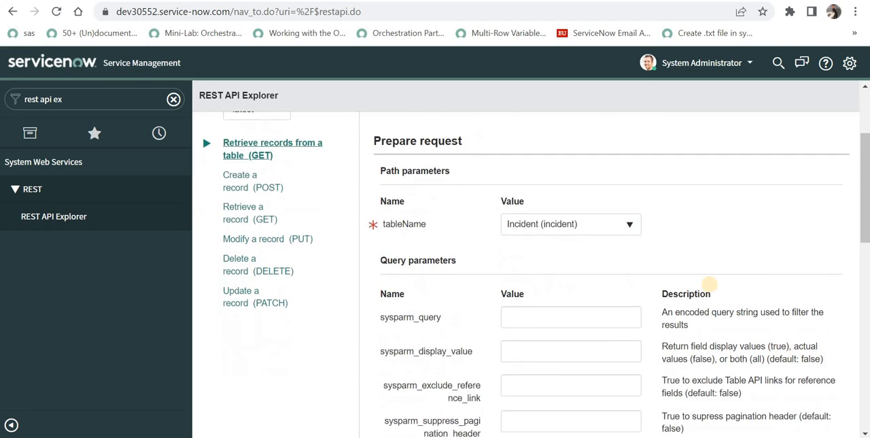
{"action": "left_click", "coordinate": [601, 184]}
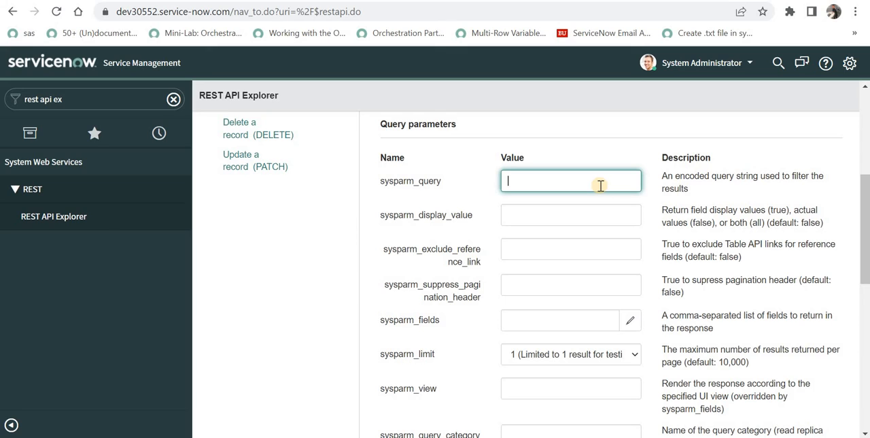
{"action": "scroll", "coordinate": [601, 185], "scroll_direction": "down", "scroll_amount": 1}
{"action": "left_click", "coordinate": [607, 252]}
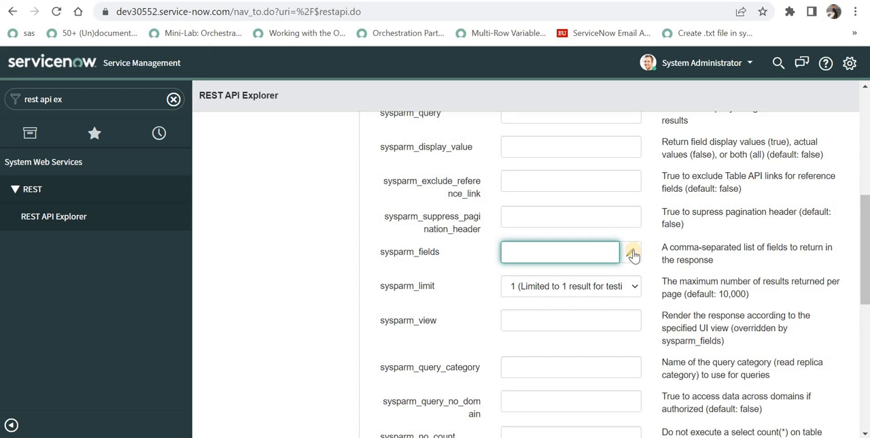
{"action": "left_click", "coordinate": [630, 252]}
{"action": "left_click", "coordinate": [335, 216]}
{"action": "key", "text": "n"}
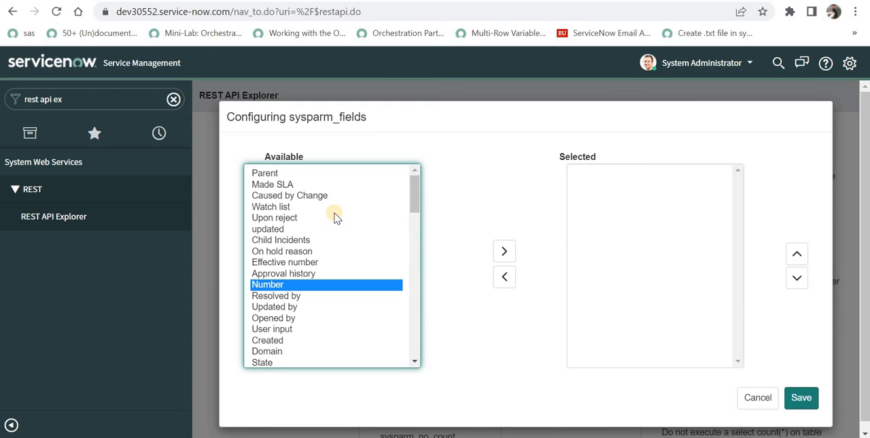
{"action": "left_click", "coordinate": [503, 251]}
{"action": "left_click", "coordinate": [292, 229]}
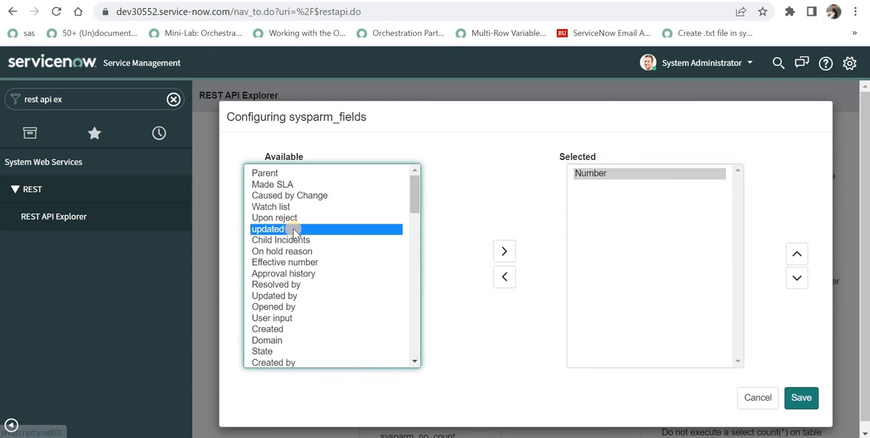
{"action": "key", "text": "s"}
{"action": "key", "text": "h"}
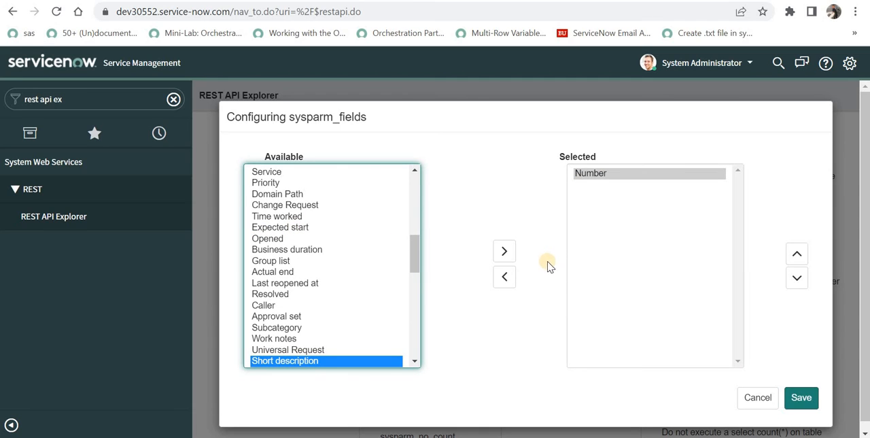
{"action": "left_click", "coordinate": [504, 251]}
- Add Priority to the selected sysparm_fields, place it above Short description, and save the configuration
{"action": "left_click", "coordinate": [315, 261]}
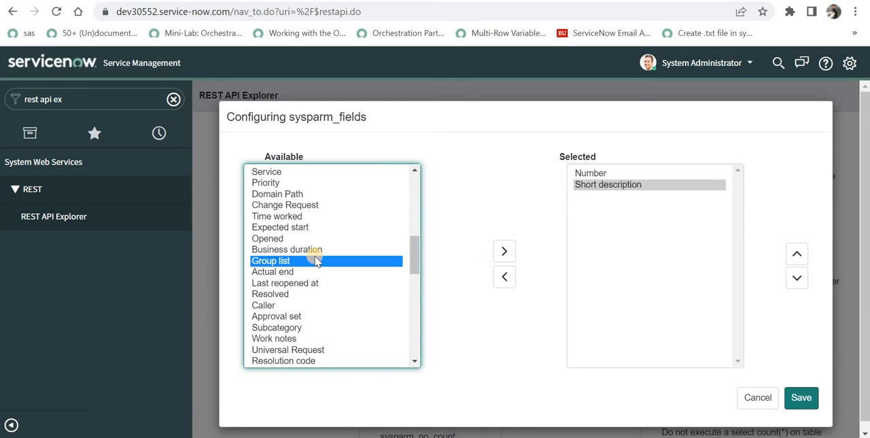
{"action": "key", "text": "p"}
{"action": "key", "text": "r"}
{"action": "key", "text": "i"}
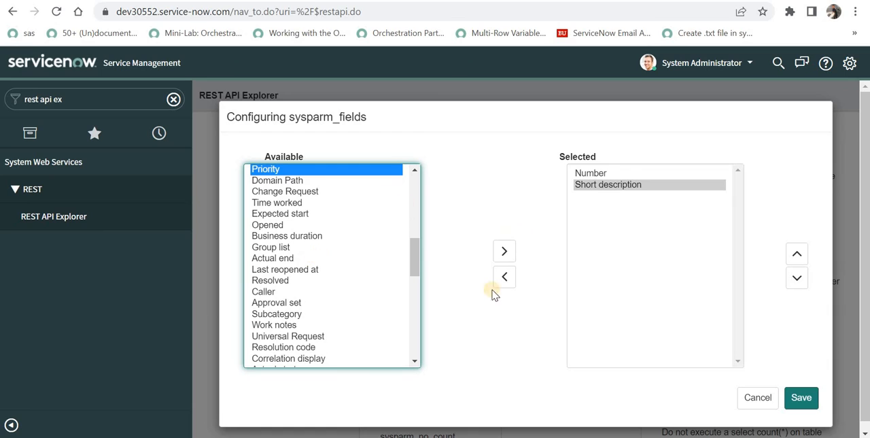
{"action": "left_click", "coordinate": [504, 252]}
{"action": "left_click", "coordinate": [796, 253]}
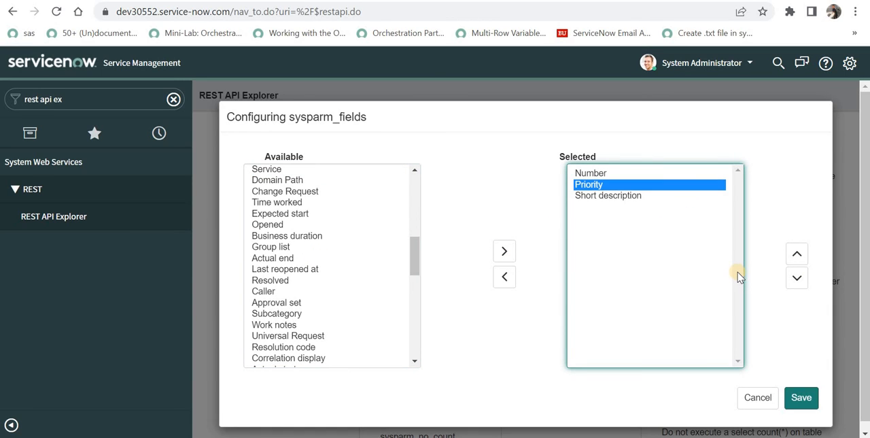
{"action": "left_click", "coordinate": [800, 398]}
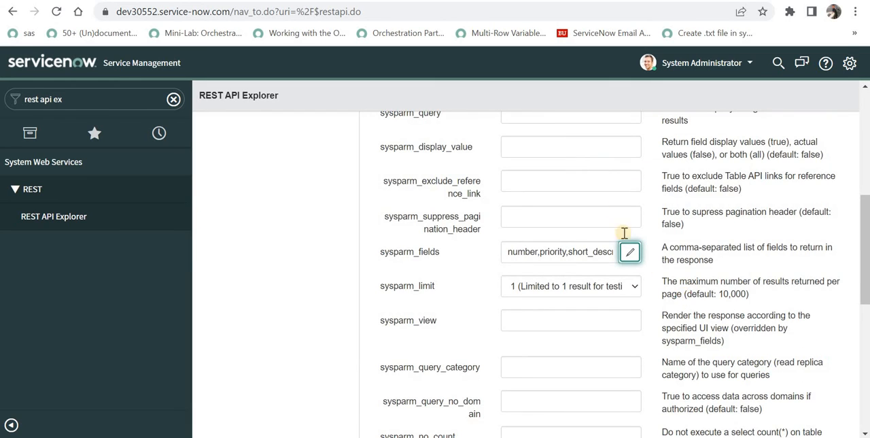
- Set sysparm_limit to 10 (Limited to 10 results for testing) and send the GET request
{"action": "scroll", "coordinate": [623, 233], "scroll_direction": "down", "scroll_amount": 2}
{"action": "left_click", "coordinate": [609, 148]}
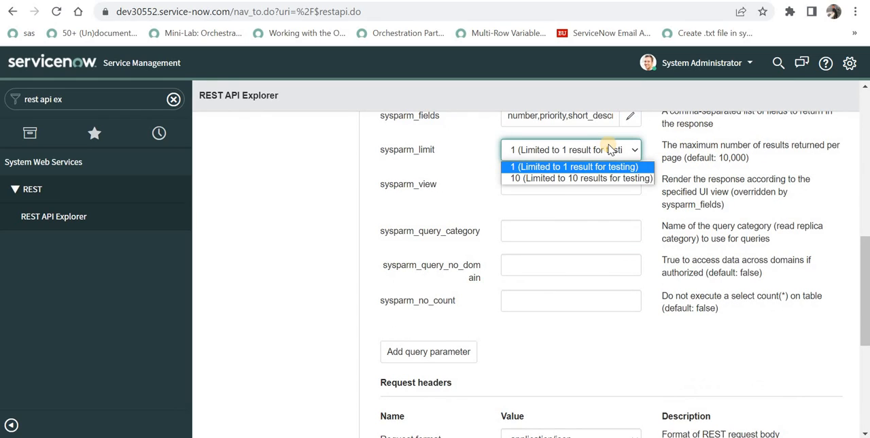
{"action": "left_click", "coordinate": [612, 179]}
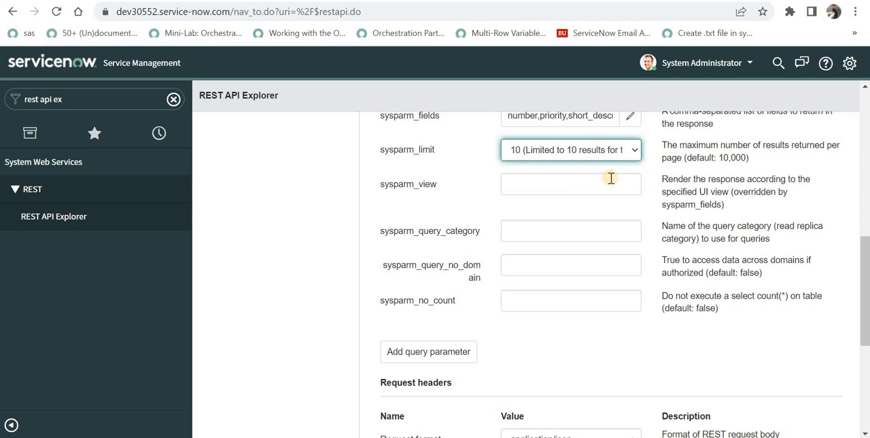
{"action": "scroll", "coordinate": [616, 217], "scroll_direction": "up", "scroll_amount": 1}
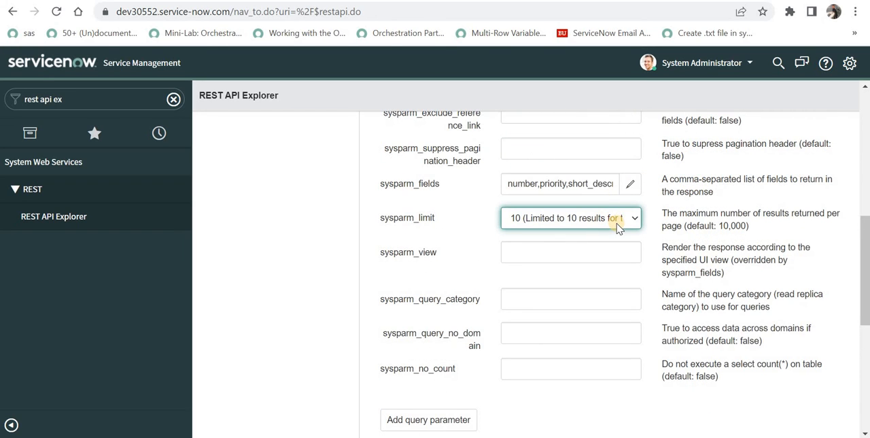
{"action": "scroll", "coordinate": [617, 228], "scroll_direction": "down", "scroll_amount": 1}
{"action": "scroll", "coordinate": [615, 225], "scroll_direction": "down", "scroll_amount": 4}
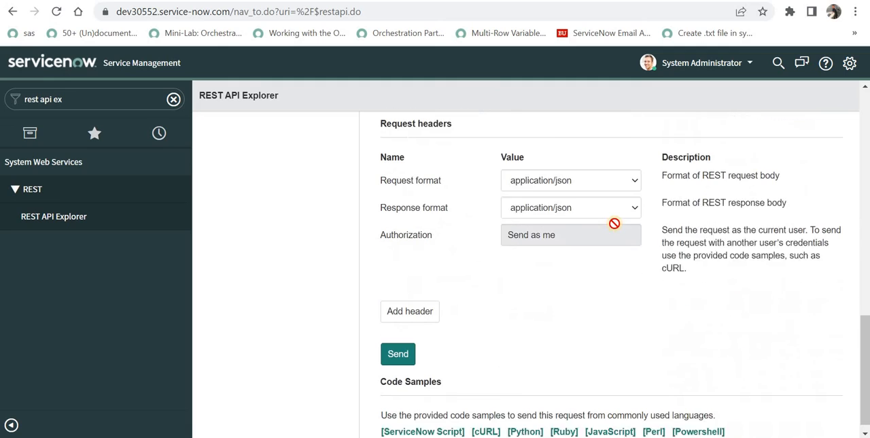
{"action": "left_click", "coordinate": [401, 344]}
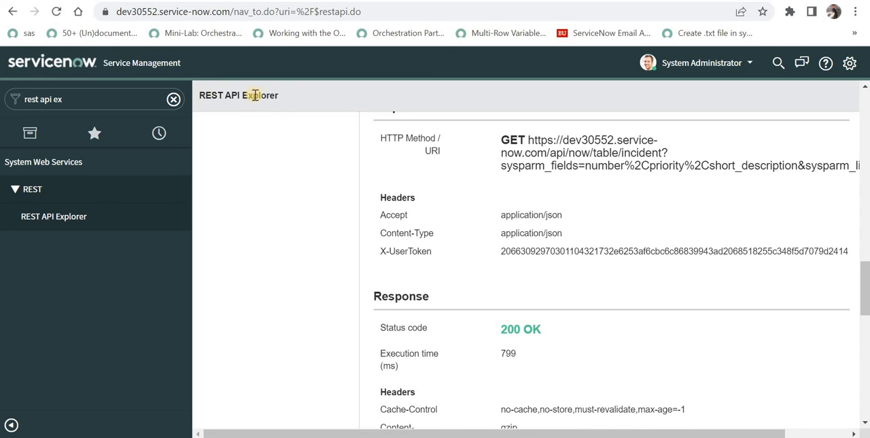
- Examine the instance address in the browser URL and the status code of the response
{"action": "left_click_drag", "start_coordinate": [278, 95], "coordinate": [197, 92]}
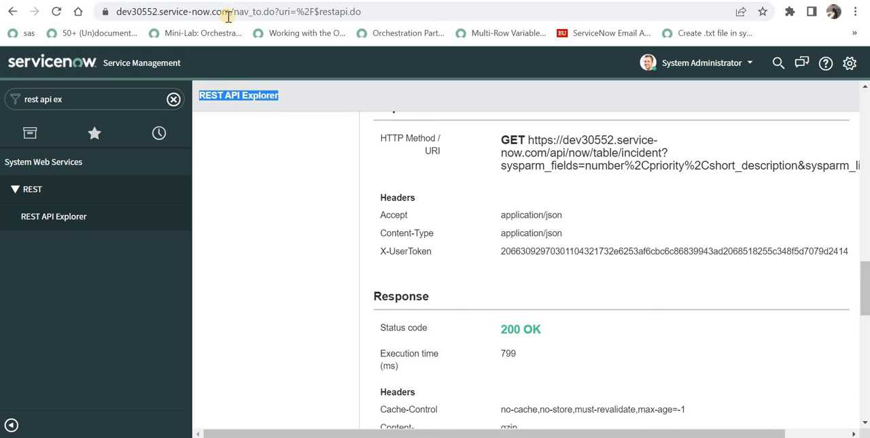
{"action": "left_click_drag", "start_coordinate": [206, 12], "coordinate": [116, 13]}
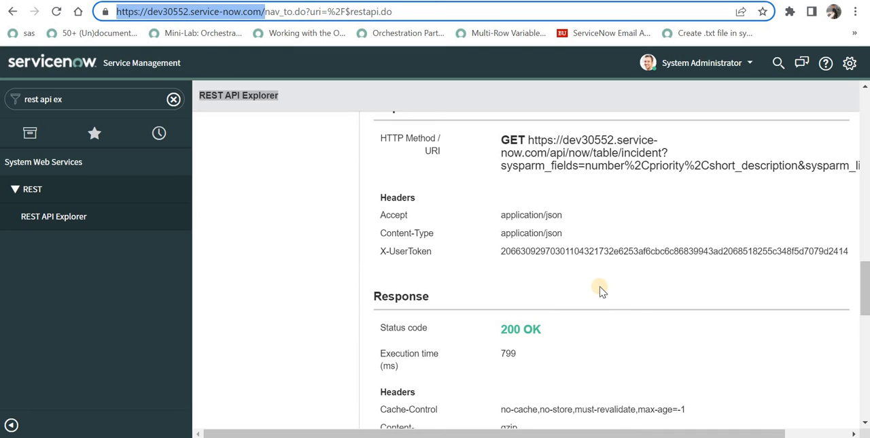
{"action": "scroll", "coordinate": [561, 268], "scroll_direction": "down", "scroll_amount": 2}
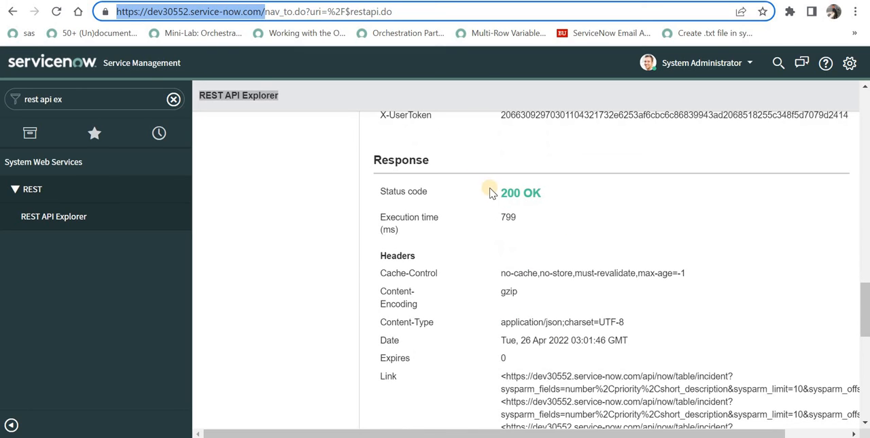
{"action": "left_click_drag", "start_coordinate": [501, 195], "coordinate": [550, 196]}
- Inspect the number, short_description and priority of the first incident in the Response Body
{"action": "scroll", "coordinate": [600, 288], "scroll_direction": "down", "scroll_amount": 8}
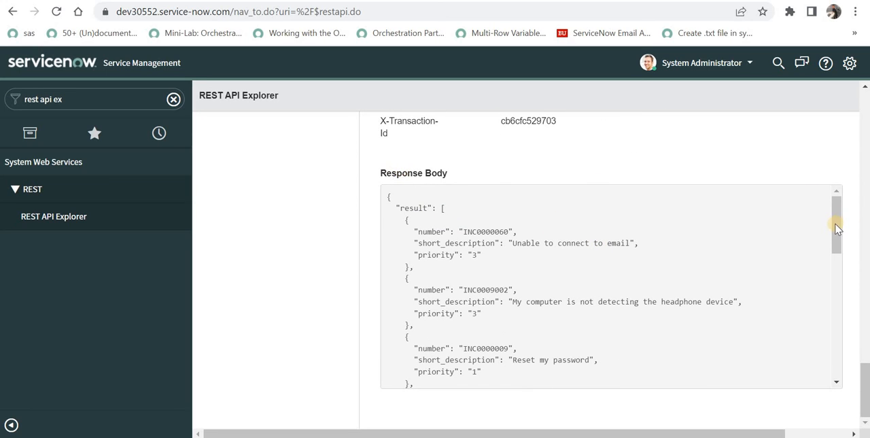
{"action": "left_click_drag", "start_coordinate": [836, 223], "coordinate": [496, 230]}
{"action": "double_click", "coordinate": [495, 231]}
{"action": "left_click_drag", "start_coordinate": [631, 242], "coordinate": [501, 244]}
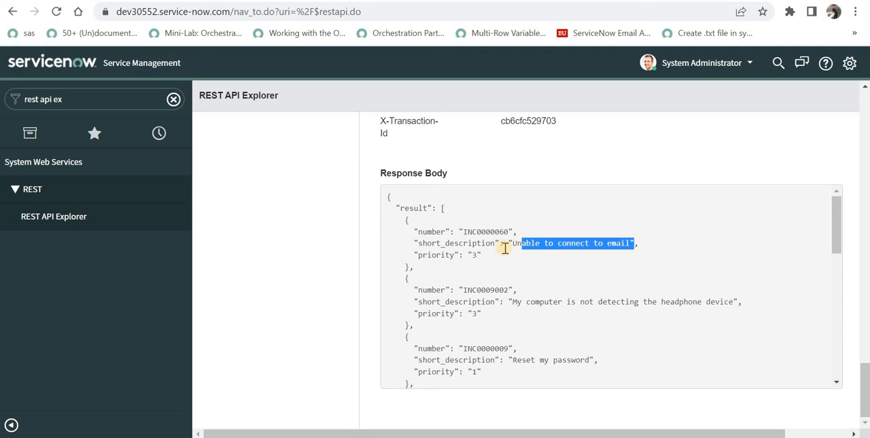
{"action": "left_click", "coordinate": [477, 253]}
{"action": "double_click", "coordinate": [476, 253]}
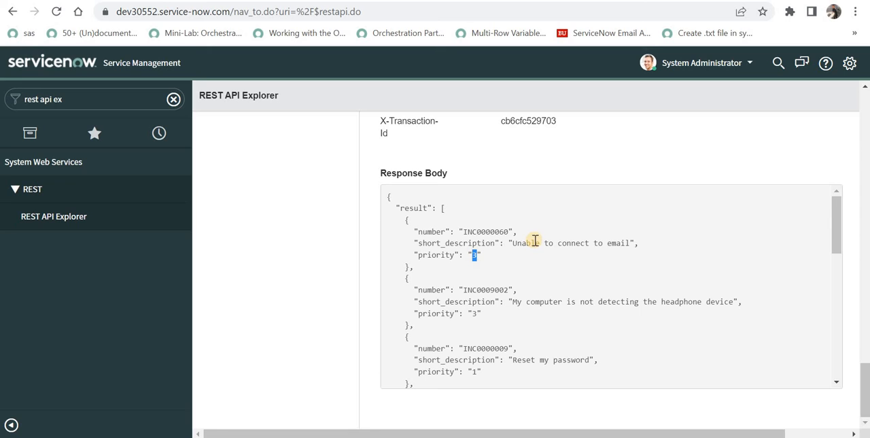
- Examine the full GET request URI and compare its host with the instance address in the browser URL
{"action": "scroll", "coordinate": [535, 239], "scroll_direction": "up", "scroll_amount": 5}
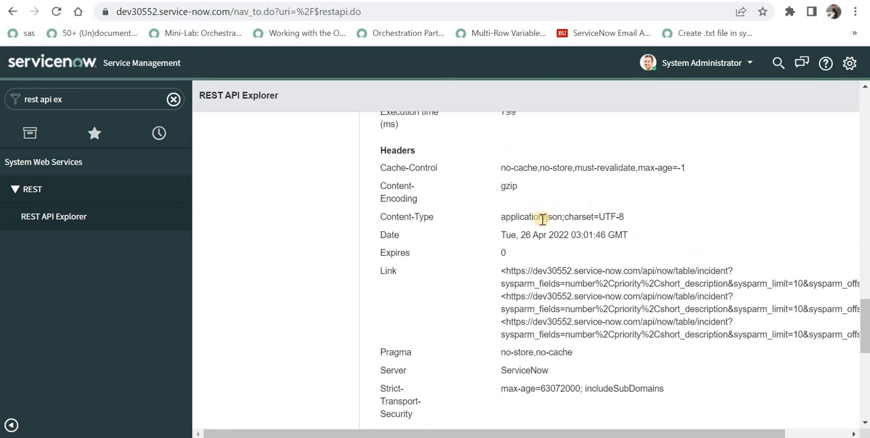
{"action": "scroll", "coordinate": [542, 217], "scroll_direction": "up", "scroll_amount": 3}
{"action": "scroll", "coordinate": [544, 224], "scroll_direction": "up", "scroll_amount": 1}
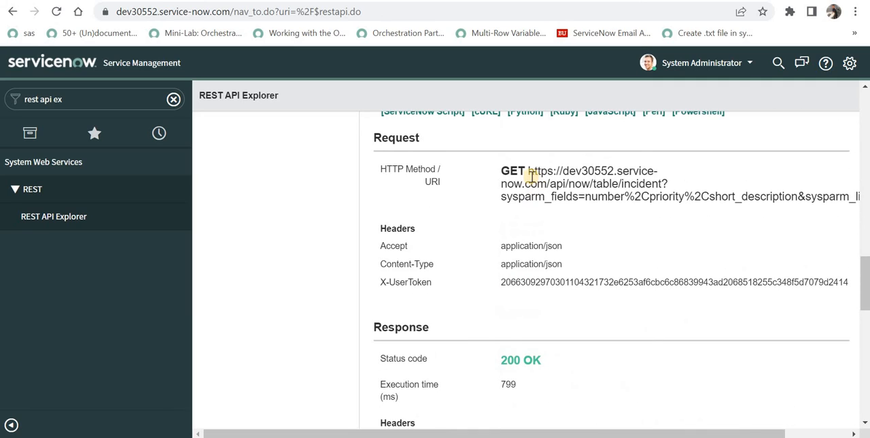
{"action": "left_click_drag", "start_coordinate": [528, 170], "coordinate": [683, 170]}
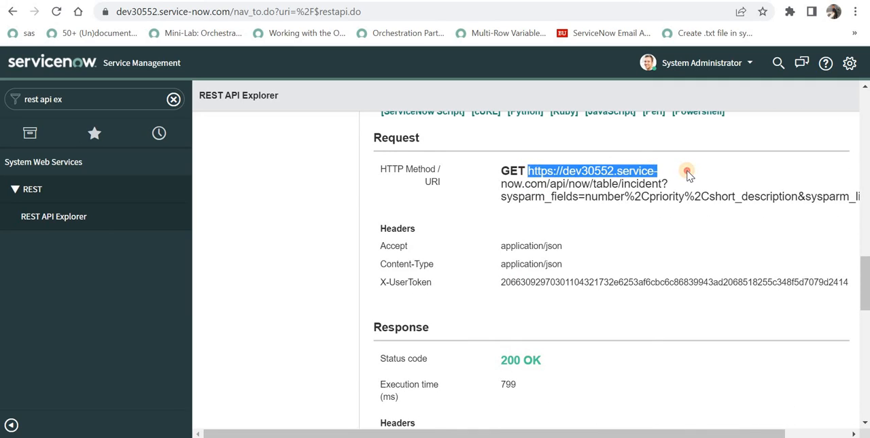
{"action": "left_click_drag", "start_coordinate": [224, 11], "coordinate": [117, 11]}
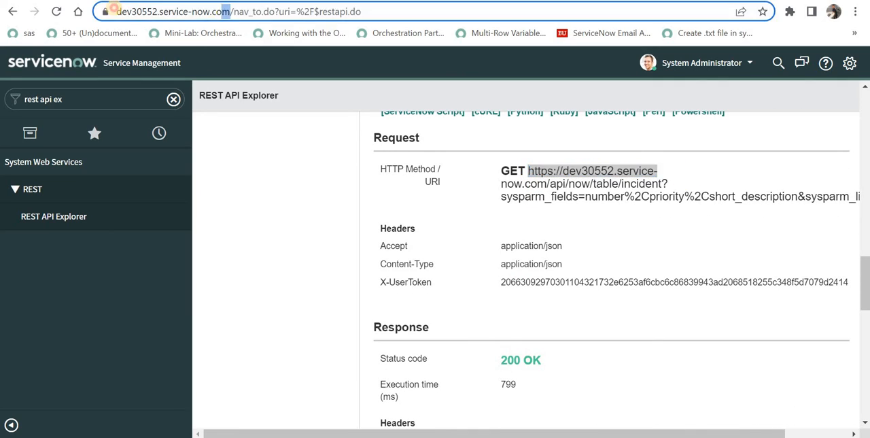
{"action": "left_click_drag", "start_coordinate": [528, 170], "coordinate": [828, 188]}
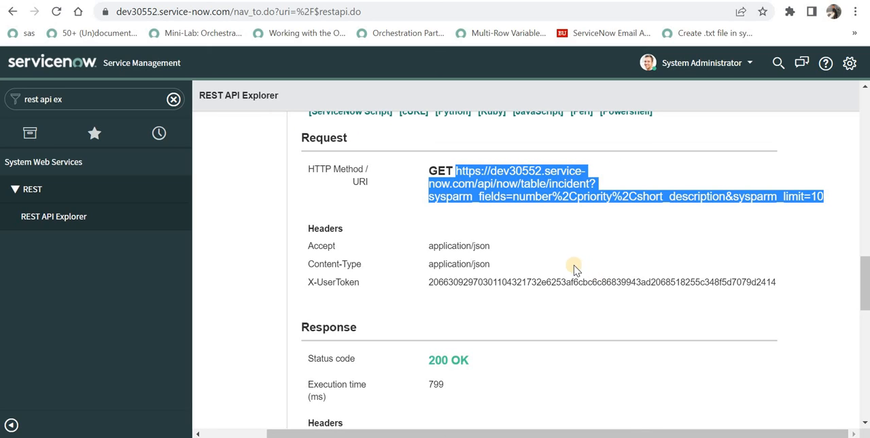
- Switch to the Create a record (POST) operation and set its tableName to Incident (incident)
{"action": "scroll", "coordinate": [577, 338], "scroll_direction": "up", "scroll_amount": 10}
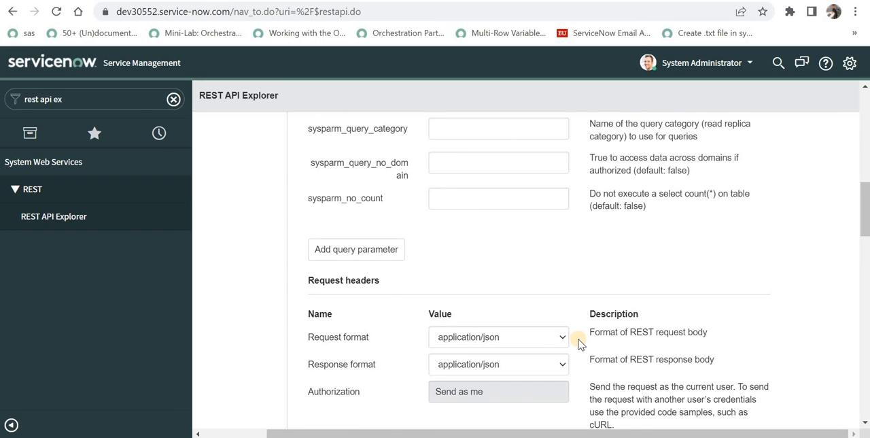
{"action": "scroll", "coordinate": [578, 338], "scroll_direction": "up", "scroll_amount": 8}
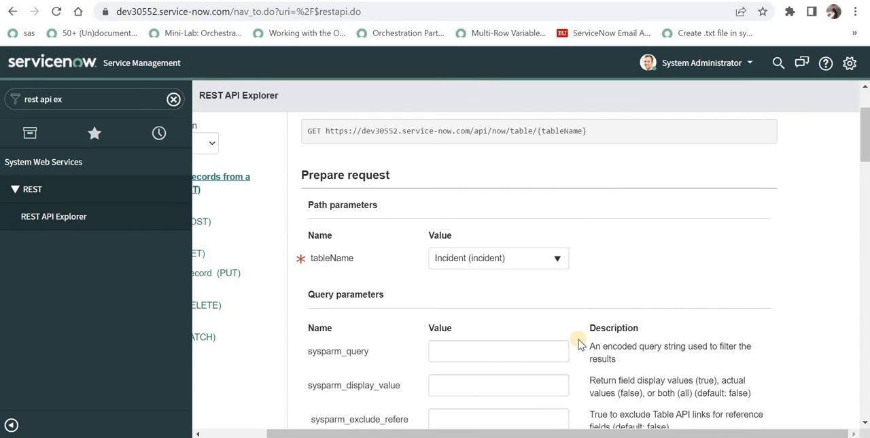
{"action": "left_click", "coordinate": [260, 432]}
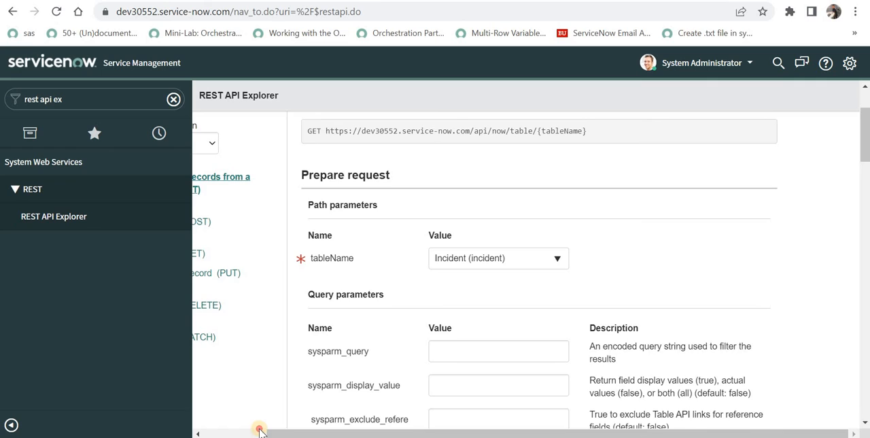
{"action": "left_click", "coordinate": [260, 228]}
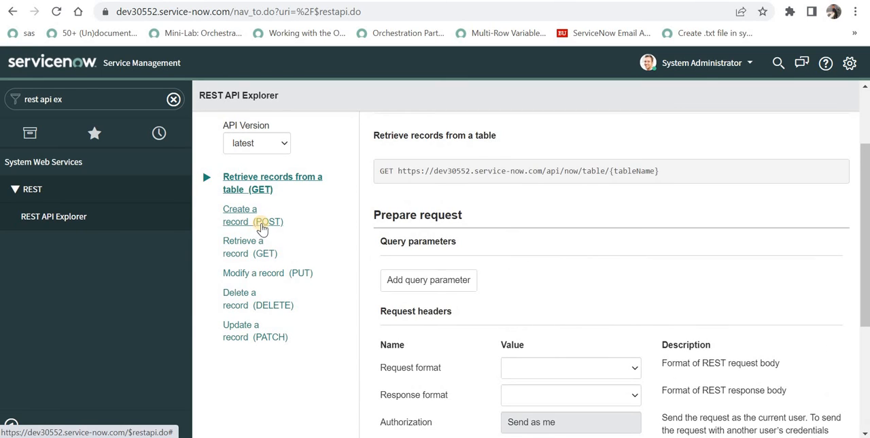
{"action": "scroll", "coordinate": [596, 195], "scroll_direction": "down", "scroll_amount": 1}
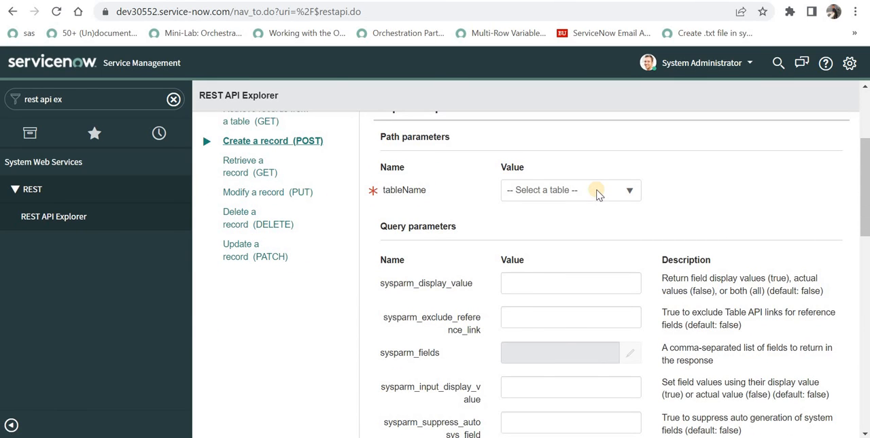
{"action": "left_click", "coordinate": [595, 193]}
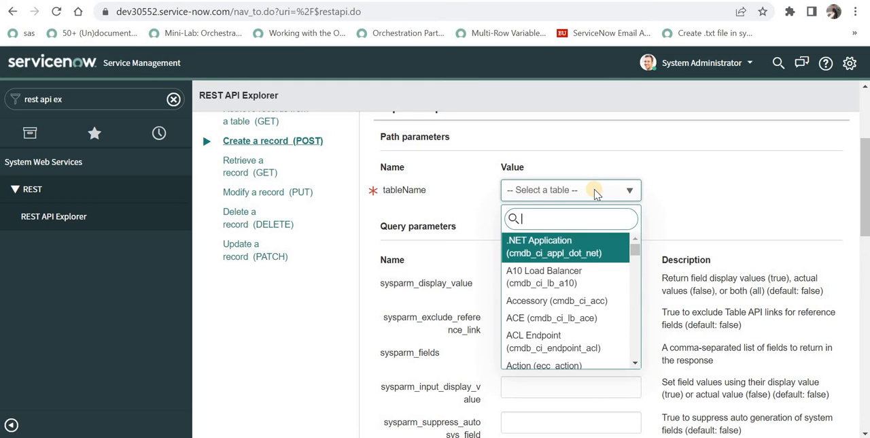
{"action": "type", "text": "incident"}
{"action": "key", "text": "Return"}
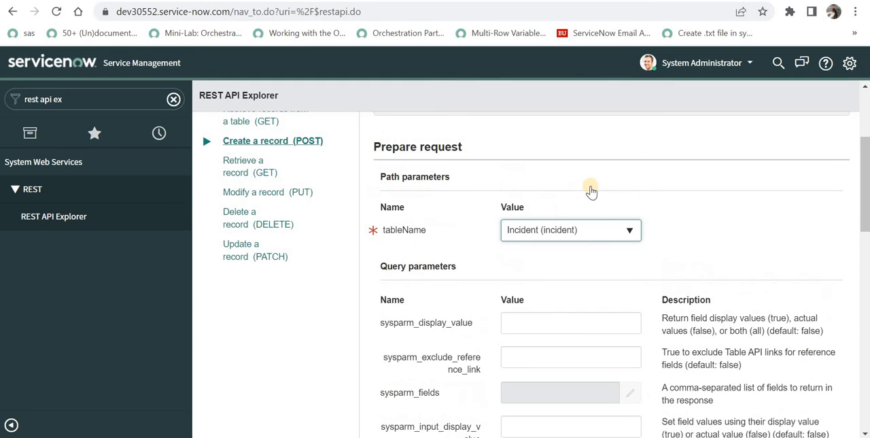
- Add a Short description field to the Request Body with the value "This is a REST API test ticket"
{"action": "scroll", "coordinate": [595, 197], "scroll_direction": "down", "scroll_amount": 4}
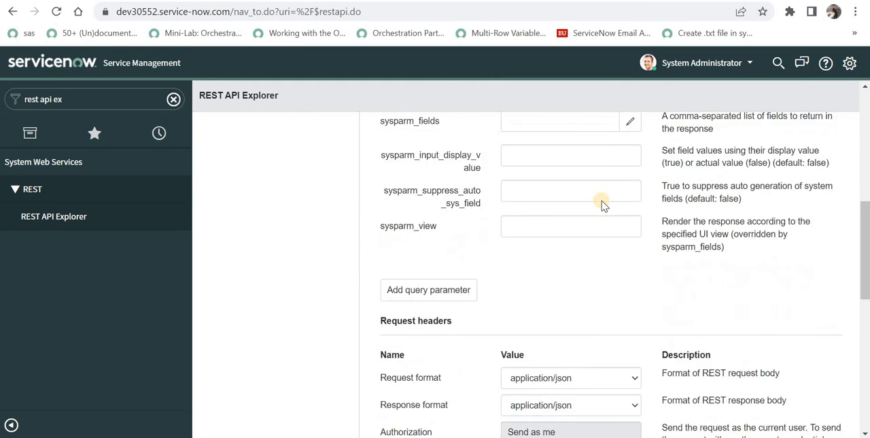
{"action": "scroll", "coordinate": [601, 202], "scroll_direction": "down", "scroll_amount": 5}
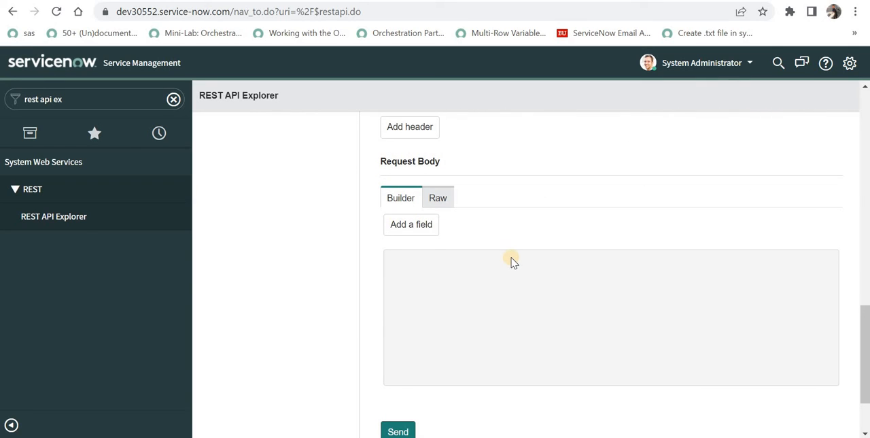
{"action": "left_click", "coordinate": [428, 227]}
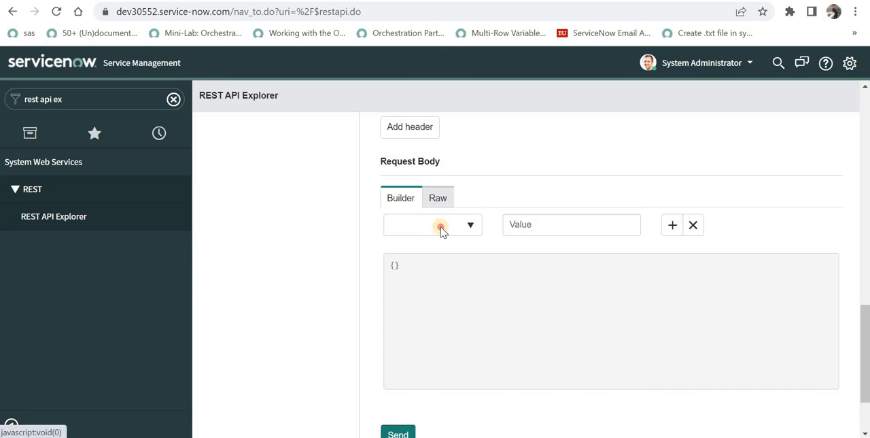
{"action": "left_click", "coordinate": [441, 229]}
{"action": "type", "text": "short"}
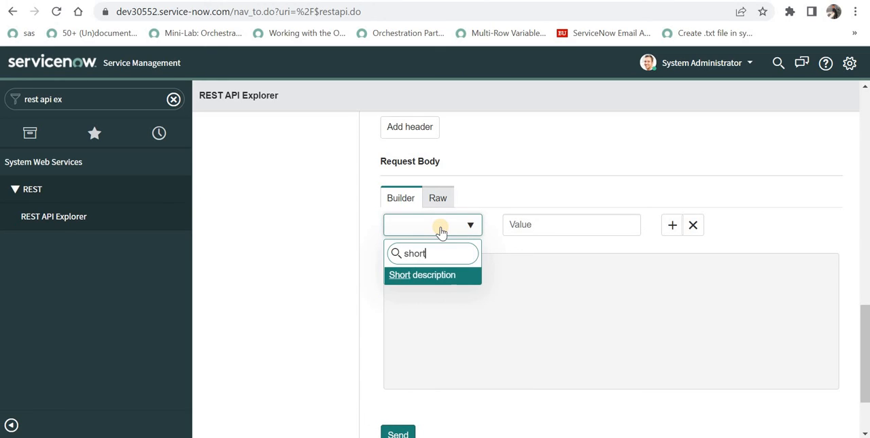
{"action": "key", "text": "Return"}
{"action": "left_click", "coordinate": [552, 223]}
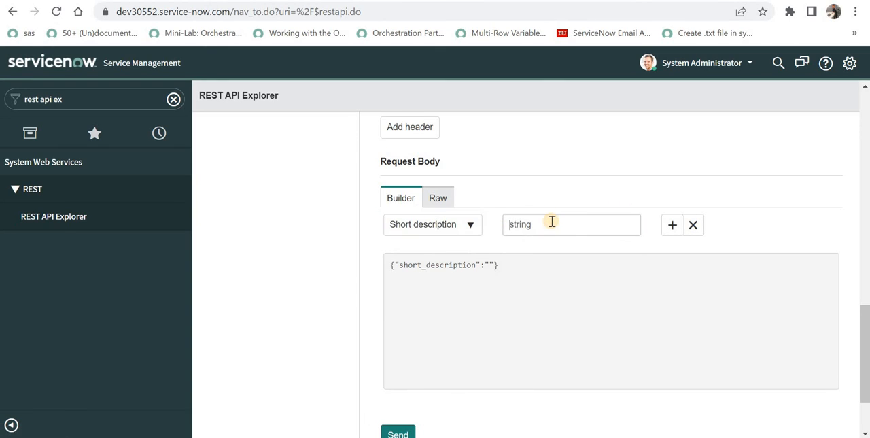
{"action": "type", "text": "This is a REST API test t"}
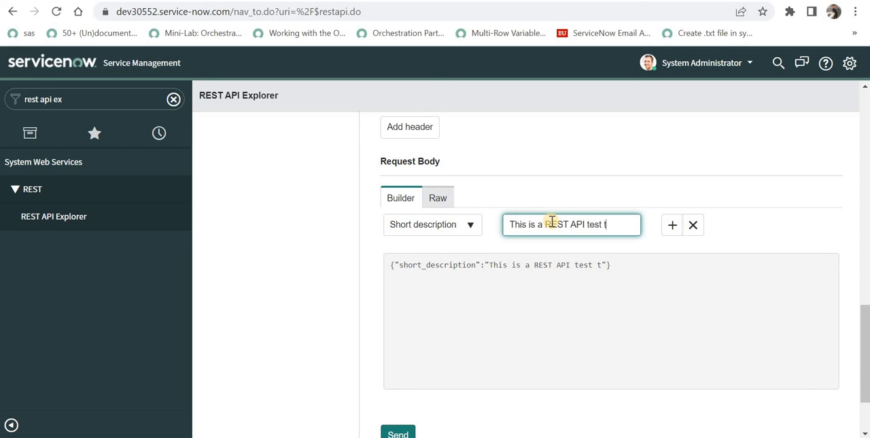
{"action": "type", "text": "icket"}
- Add Caller as a second field in the Request Body builder
{"action": "left_click", "coordinate": [670, 227]}
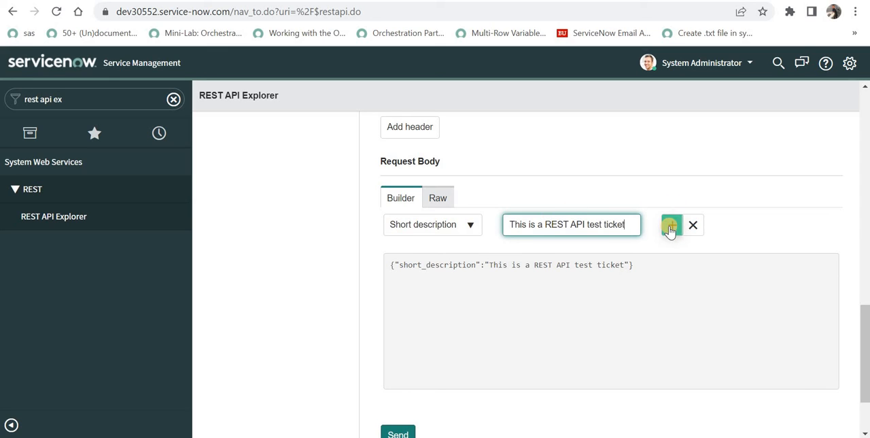
{"action": "left_click", "coordinate": [449, 252]}
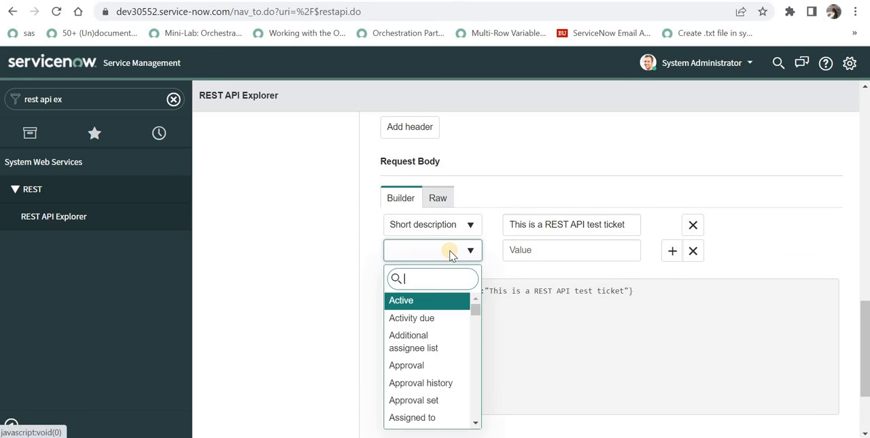
{"action": "type", "text": "caller"}
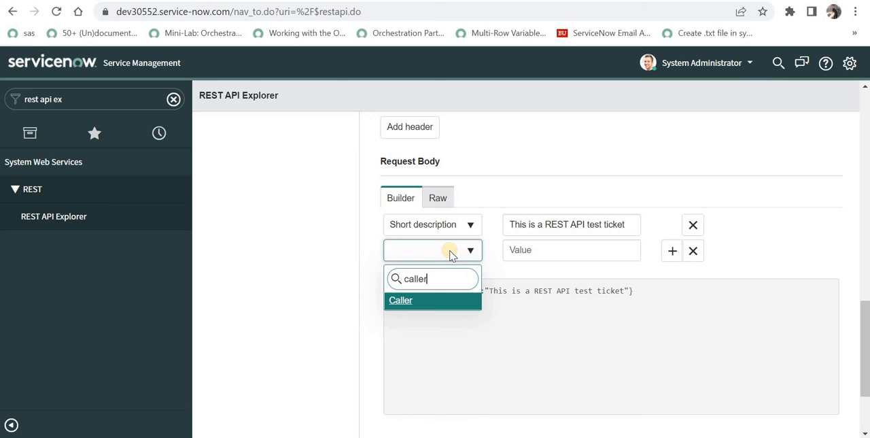
{"action": "key", "text": "Return"}
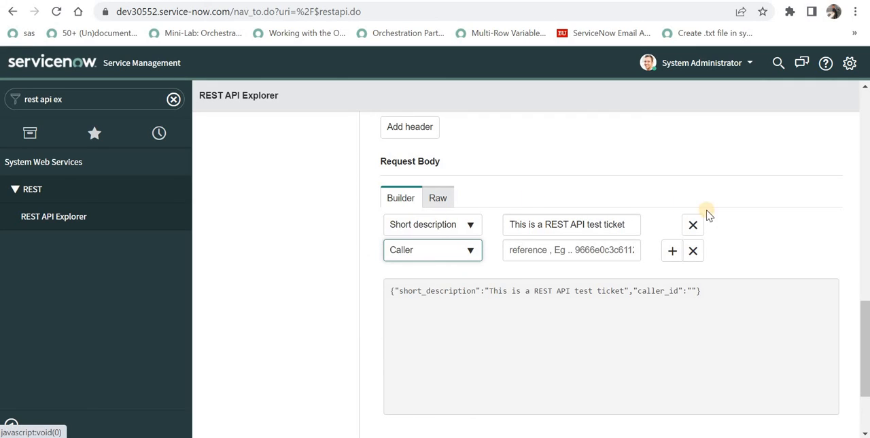
{"action": "left_click", "coordinate": [578, 249]}
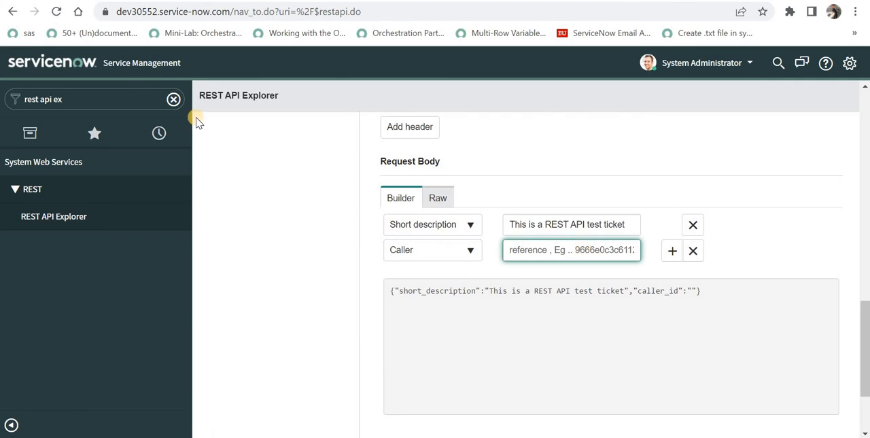
- Find the Users module under Organization and copy the sys_id of the first user in the list
{"action": "left_click", "coordinate": [113, 96]}
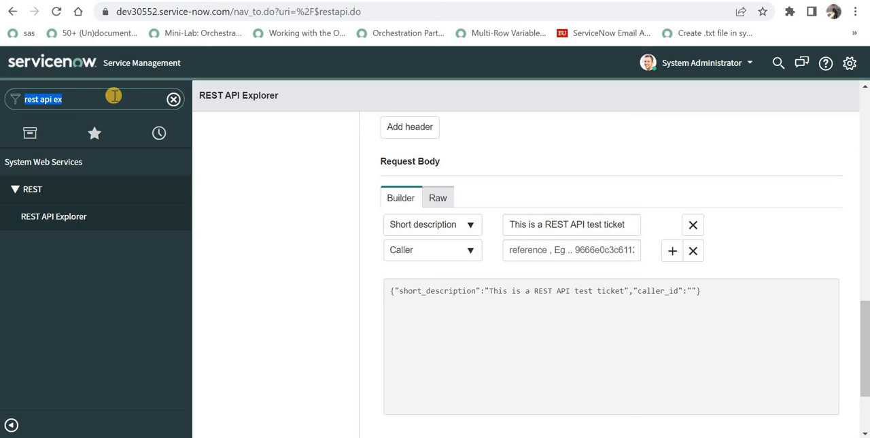
{"action": "type", "text": "users"}
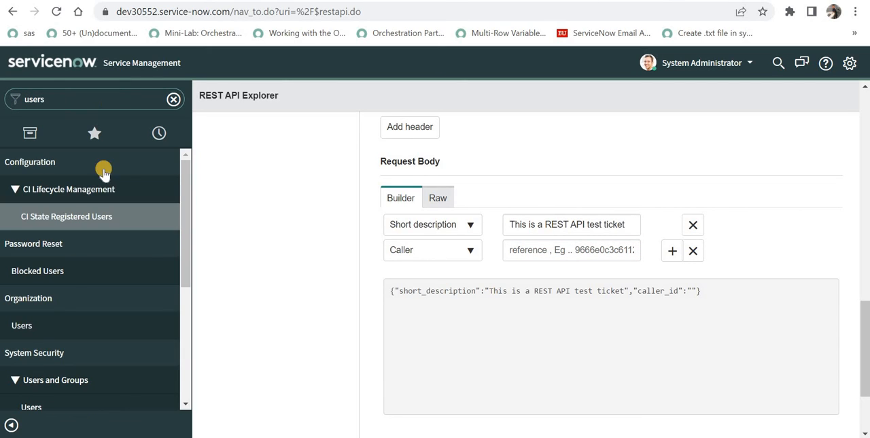
{"action": "left_click", "coordinate": [78, 325]}
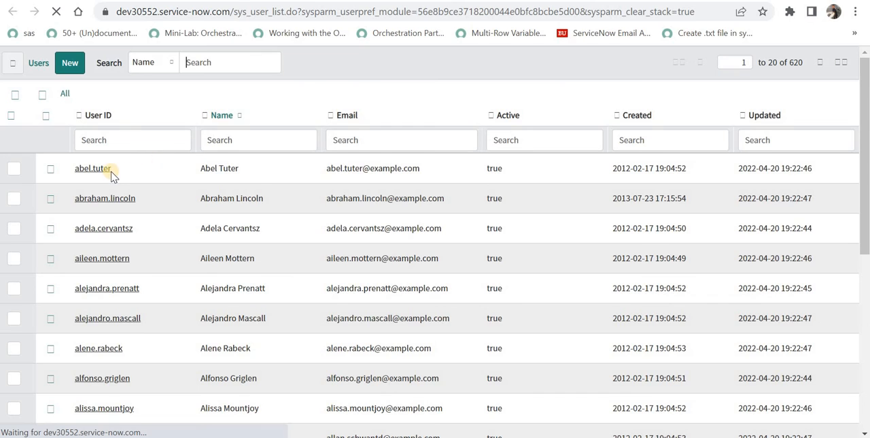
{"action": "right_click", "coordinate": [103, 172]}
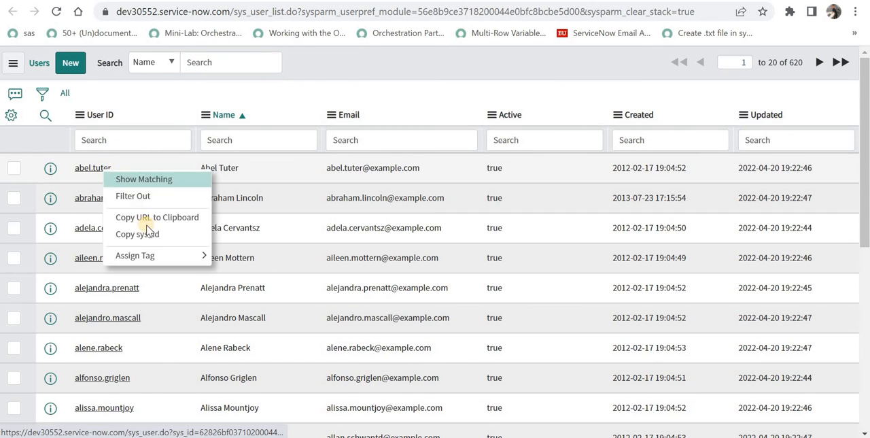
{"action": "left_click", "coordinate": [137, 235]}
- Return to the REST API Explorer, paste the copied sys_id as the Caller value and add another empty field row
{"action": "key", "text": "ctrl+shift+Tab"}
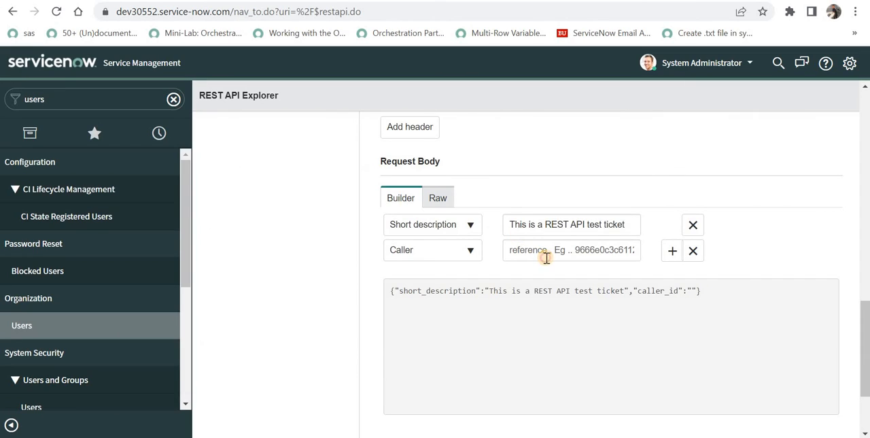
{"action": "left_click", "coordinate": [546, 258]}
{"action": "key", "text": "ctrl+v"}
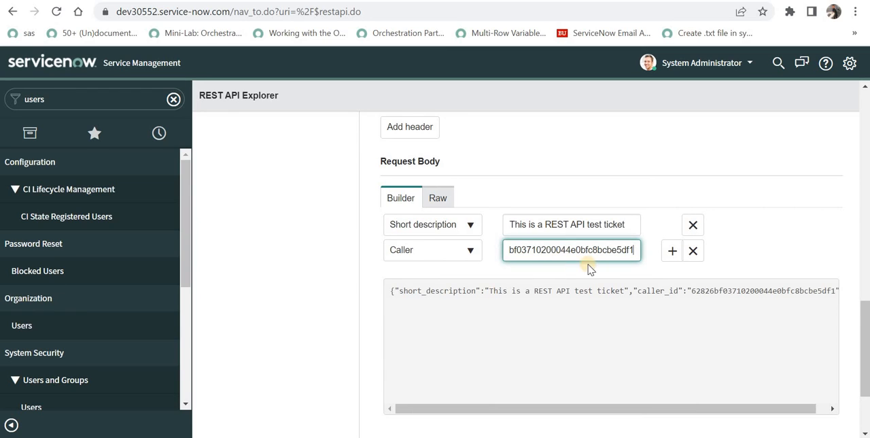
{"action": "left_click", "coordinate": [672, 250]}
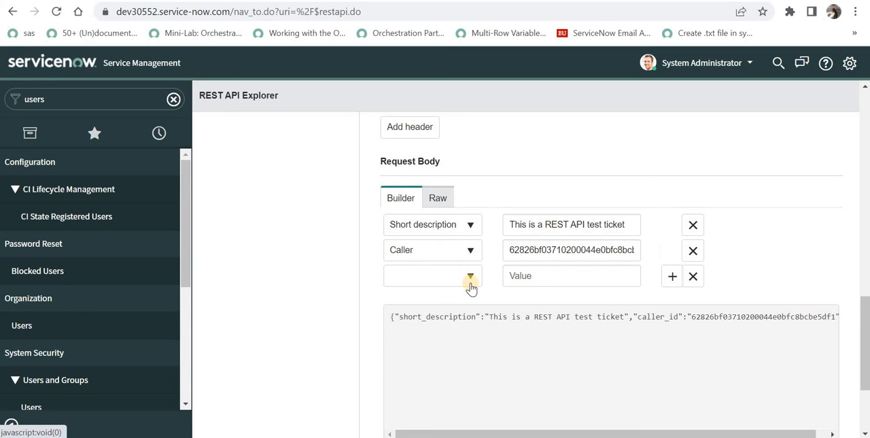
- Examine the Request format and Response format headers and compare them with the JSON in the Request Body
{"action": "scroll", "coordinate": [537, 299], "scroll_direction": "up", "scroll_amount": 4}
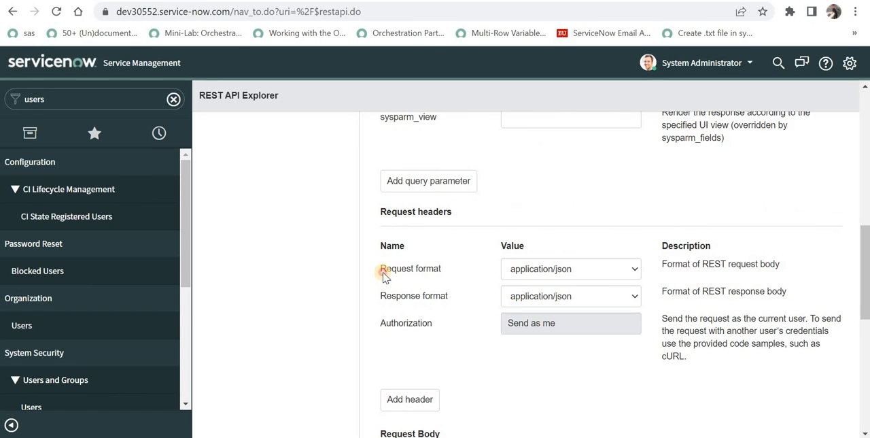
{"action": "triple_click", "coordinate": [442, 270]}
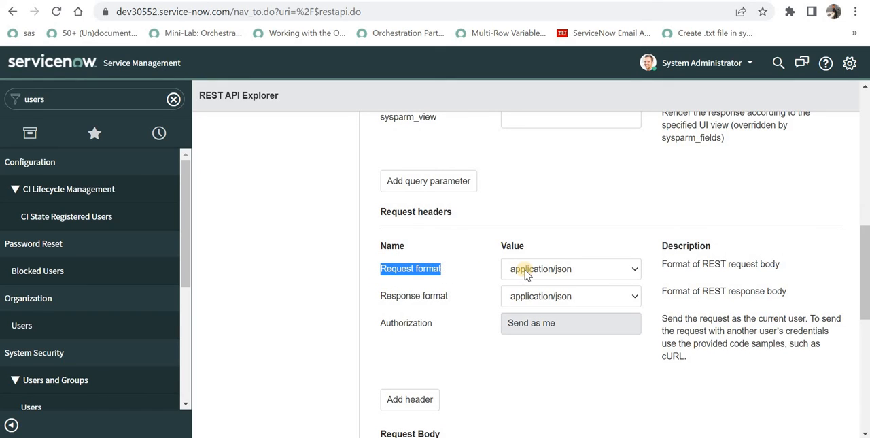
{"action": "scroll", "coordinate": [557, 271], "scroll_direction": "down", "scroll_amount": 4}
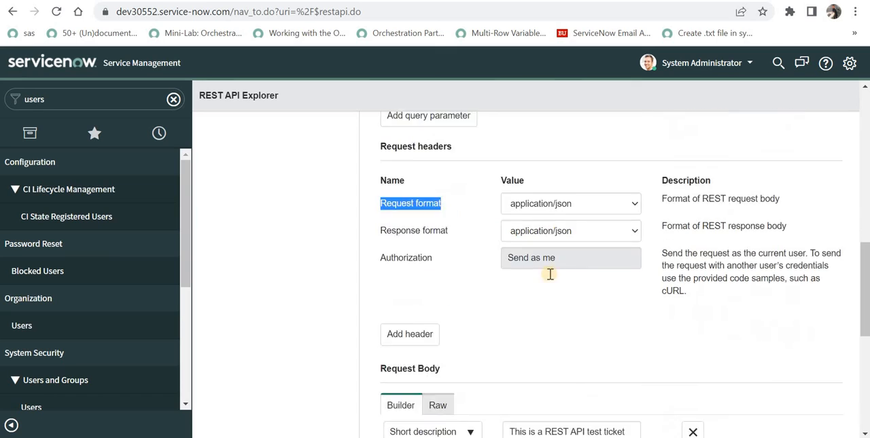
{"action": "left_click_drag", "start_coordinate": [475, 317], "coordinate": [534, 318]}
{"action": "left_click_drag", "start_coordinate": [689, 314], "coordinate": [685, 314]}
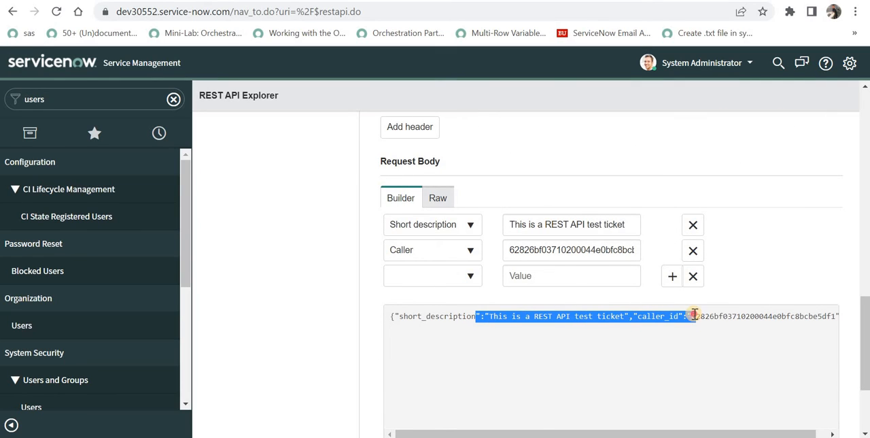
{"action": "scroll", "coordinate": [505, 295], "scroll_direction": "up", "scroll_amount": 5}
{"action": "scroll", "coordinate": [500, 305], "scroll_direction": "down", "scroll_amount": 1}
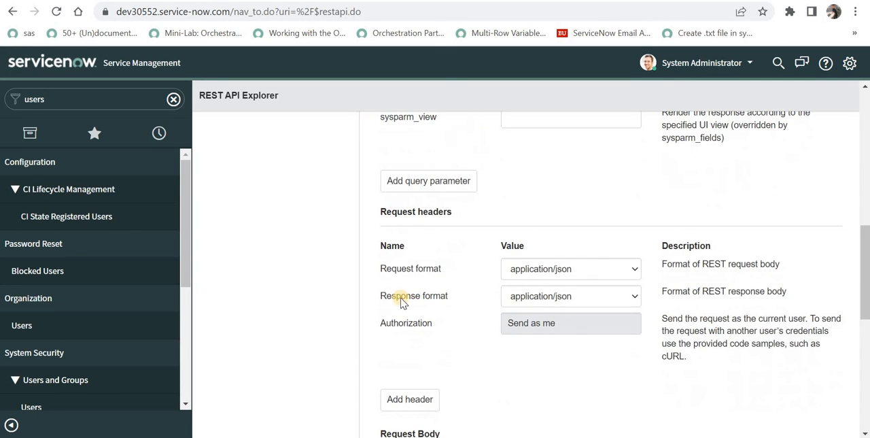
{"action": "left_click_drag", "start_coordinate": [400, 296], "coordinate": [569, 296]}
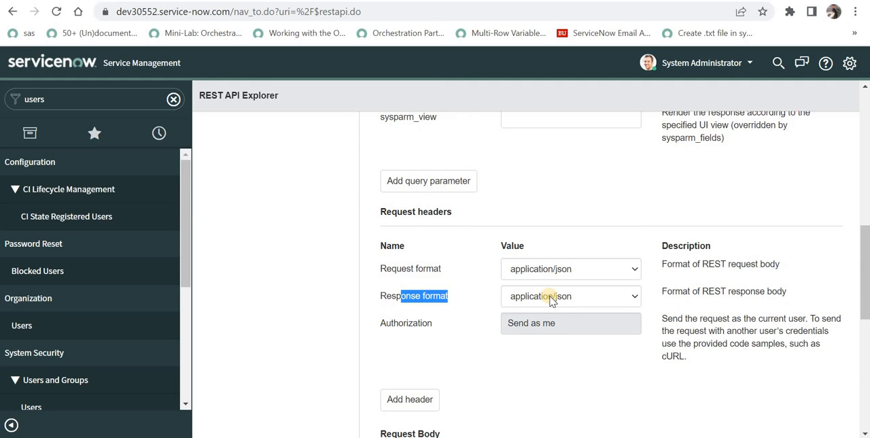
- Send the POST request and confirm the data modification to create the incident
{"action": "scroll", "coordinate": [550, 299], "scroll_direction": "down", "scroll_amount": 6}
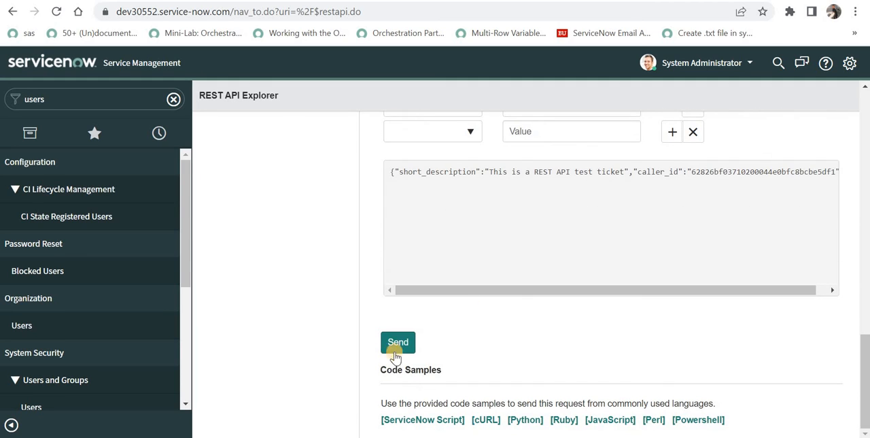
{"action": "left_click", "coordinate": [397, 343]}
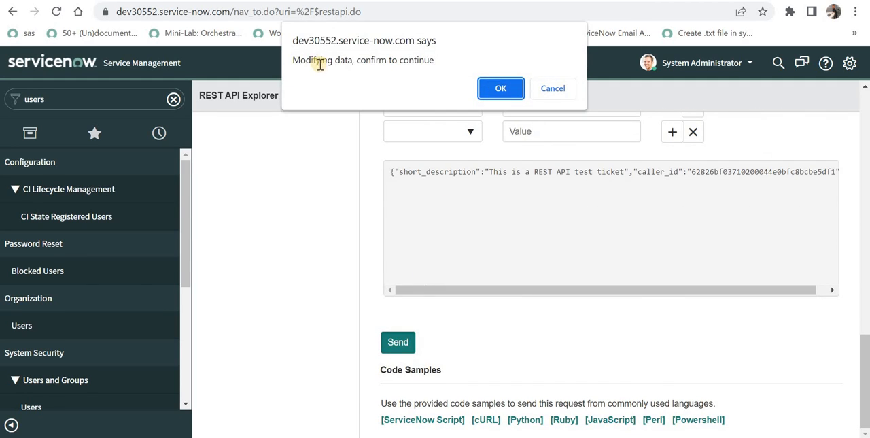
{"action": "left_click_drag", "start_coordinate": [320, 64], "coordinate": [435, 71]}
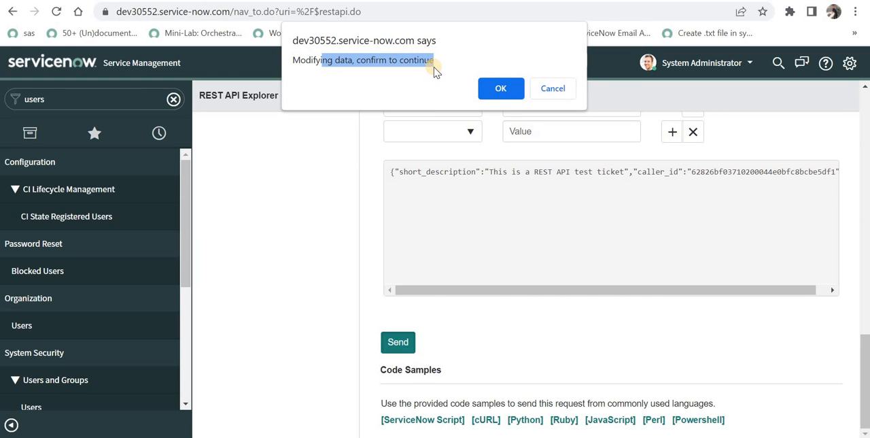
{"action": "left_click", "coordinate": [503, 88]}
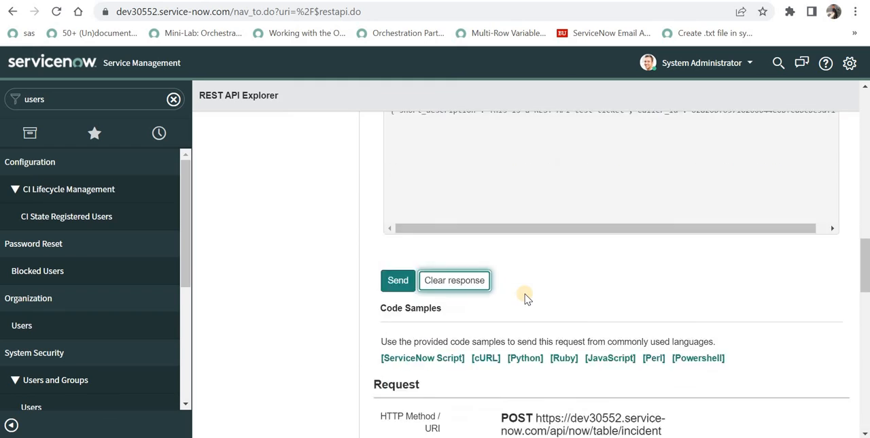
- Examine the POST response's status code, headers and Response Body through to the end of the JSON
{"action": "scroll", "coordinate": [527, 298], "scroll_direction": "down", "scroll_amount": 4}
{"action": "scroll", "coordinate": [536, 305], "scroll_direction": "down", "scroll_amount": 2}
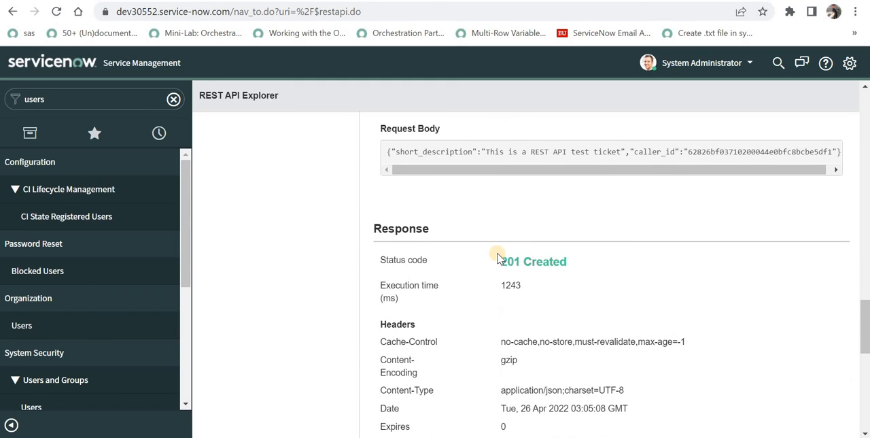
{"action": "left_click_drag", "start_coordinate": [498, 258], "coordinate": [572, 255]}
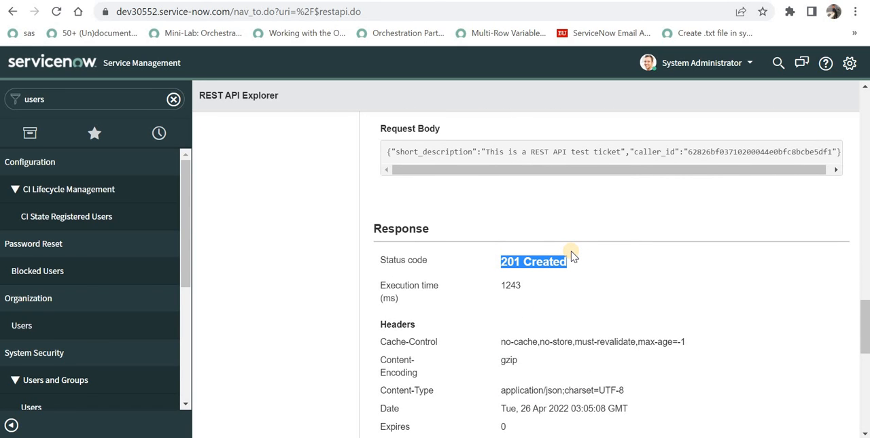
{"action": "scroll", "coordinate": [571, 255], "scroll_direction": "down", "scroll_amount": 8}
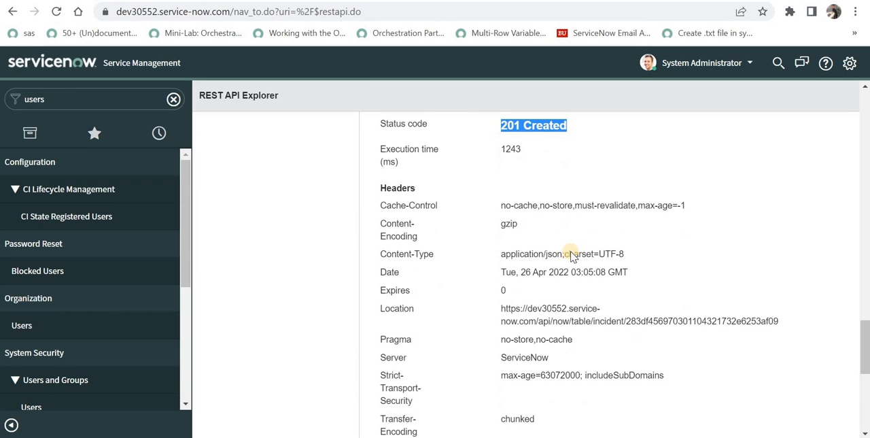
{"action": "left_click_drag", "start_coordinate": [448, 221], "coordinate": [469, 182]}
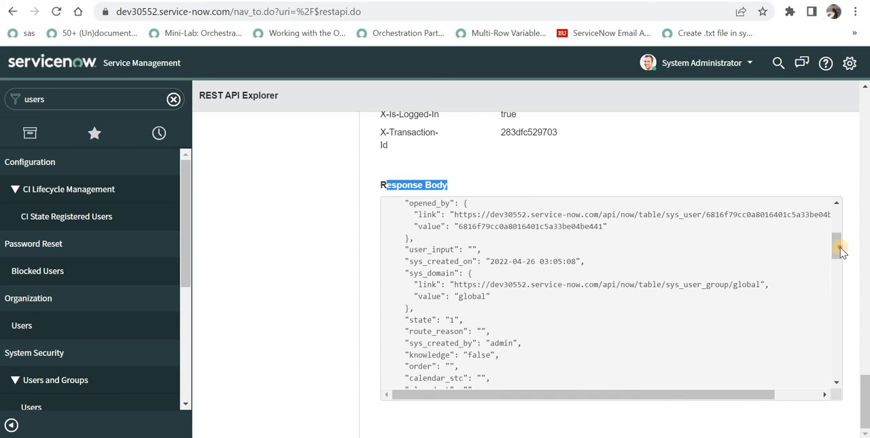
{"action": "left_click_drag", "start_coordinate": [838, 245], "coordinate": [836, 372]}
- Open the full incident list with incident.list and check the new REST API test ticket's short description and caller
{"action": "double_click", "coordinate": [68, 95]}
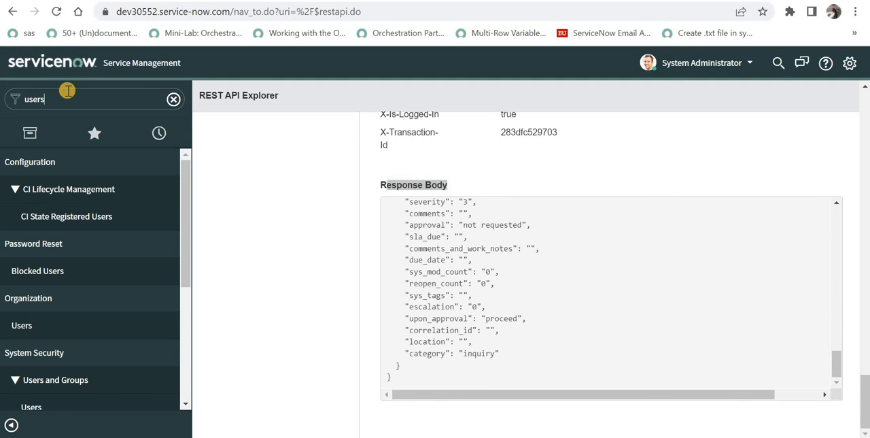
{"action": "type", "text": "incident"}
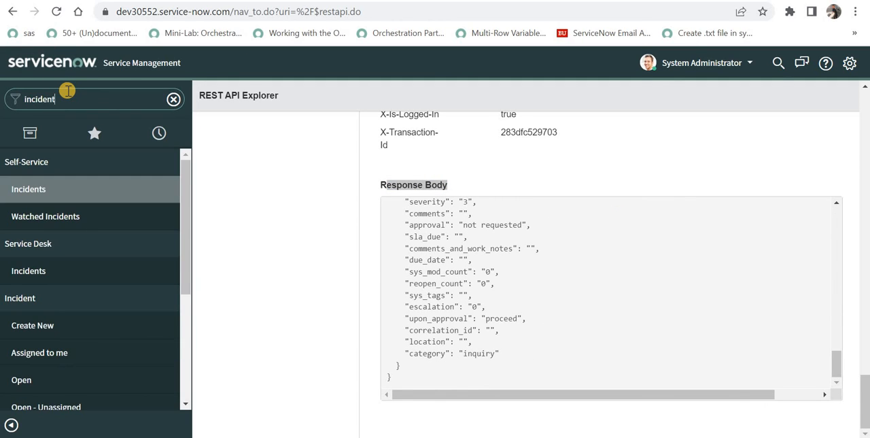
{"action": "type", "text": ".list"}
{"action": "key", "text": "Return"}
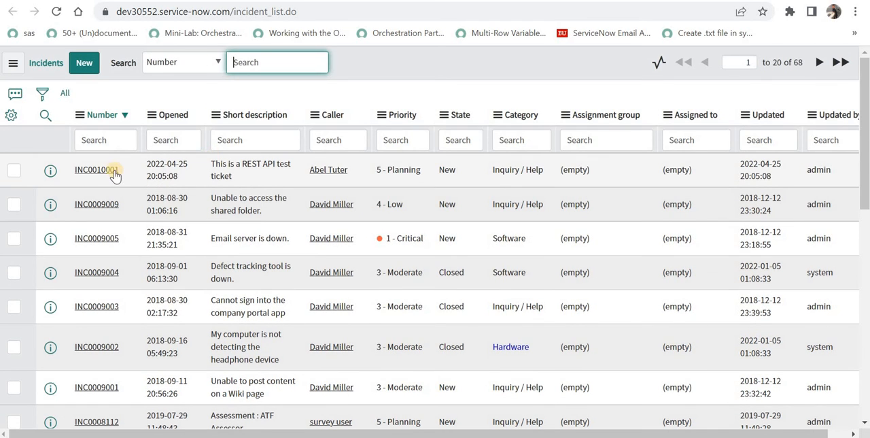
{"action": "left_click_drag", "start_coordinate": [236, 164], "coordinate": [265, 175]}
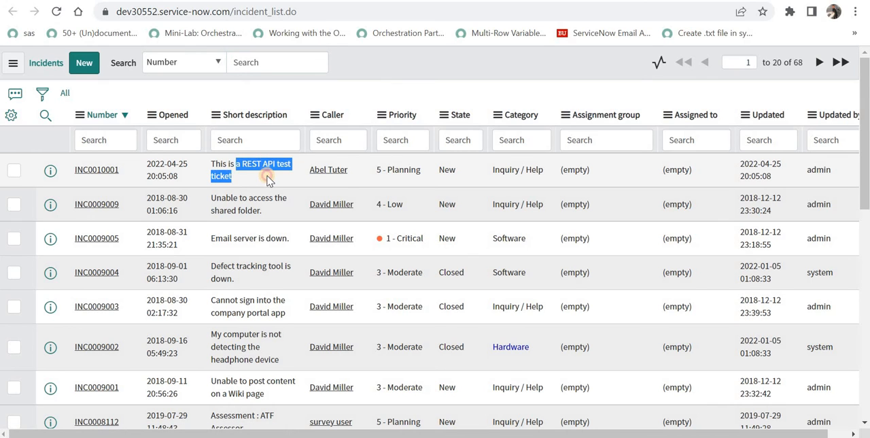
{"action": "left_click", "coordinate": [341, 180]}
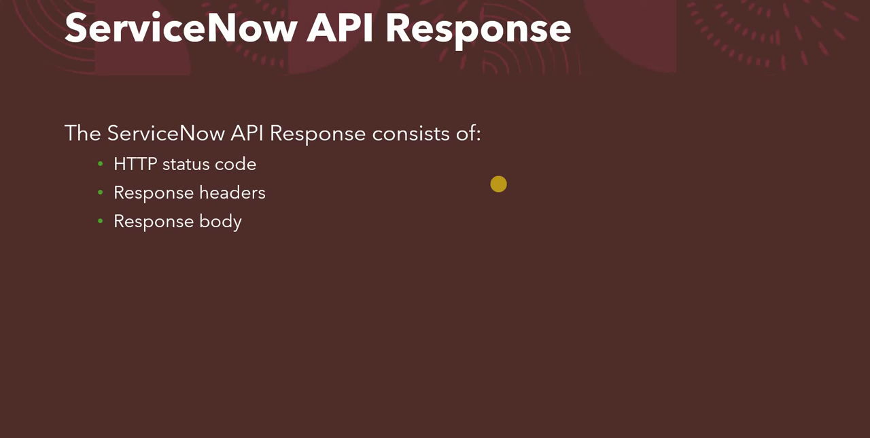
{"action": "key", "text": "Right"}
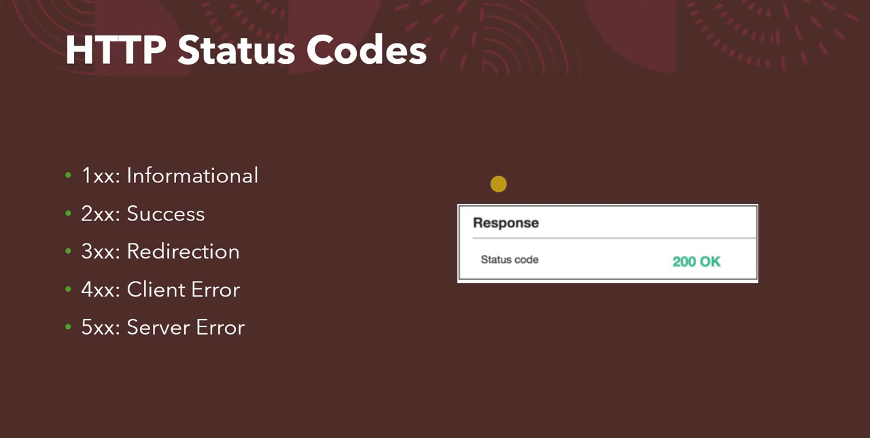
- Switch back to the REST API Explorer and highlight the status code in the Response section
{"action": "key", "text": "alt+Tab"}
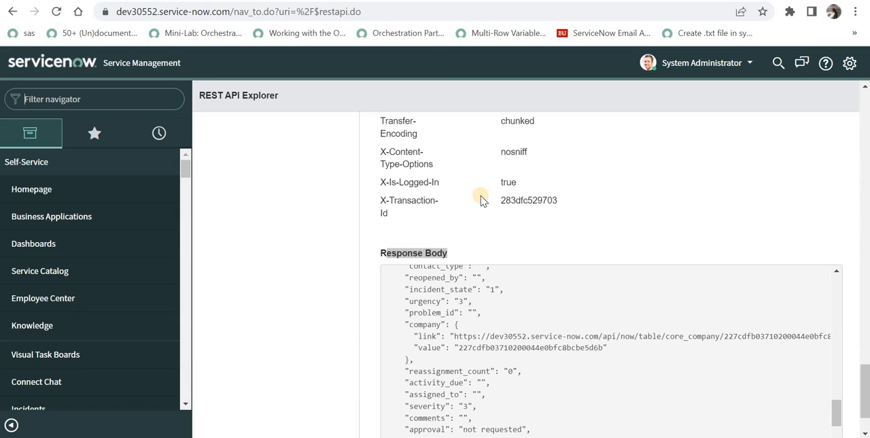
{"action": "scroll", "coordinate": [490, 190], "scroll_direction": "up", "scroll_amount": 8}
{"action": "triple_click", "coordinate": [573, 167]}
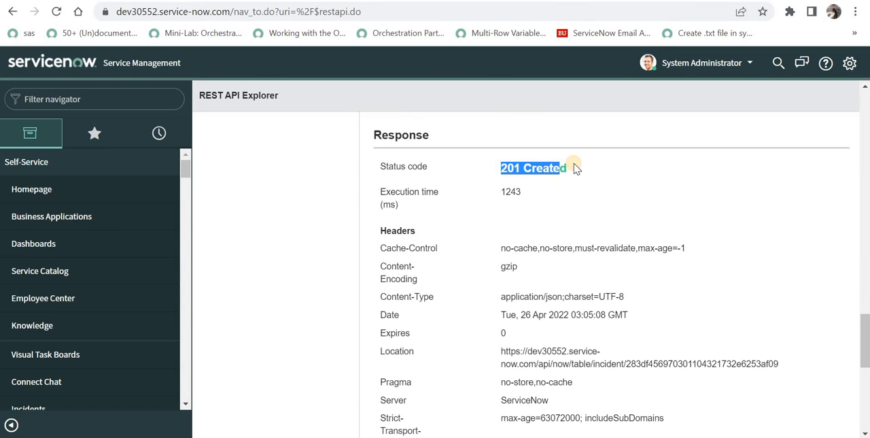